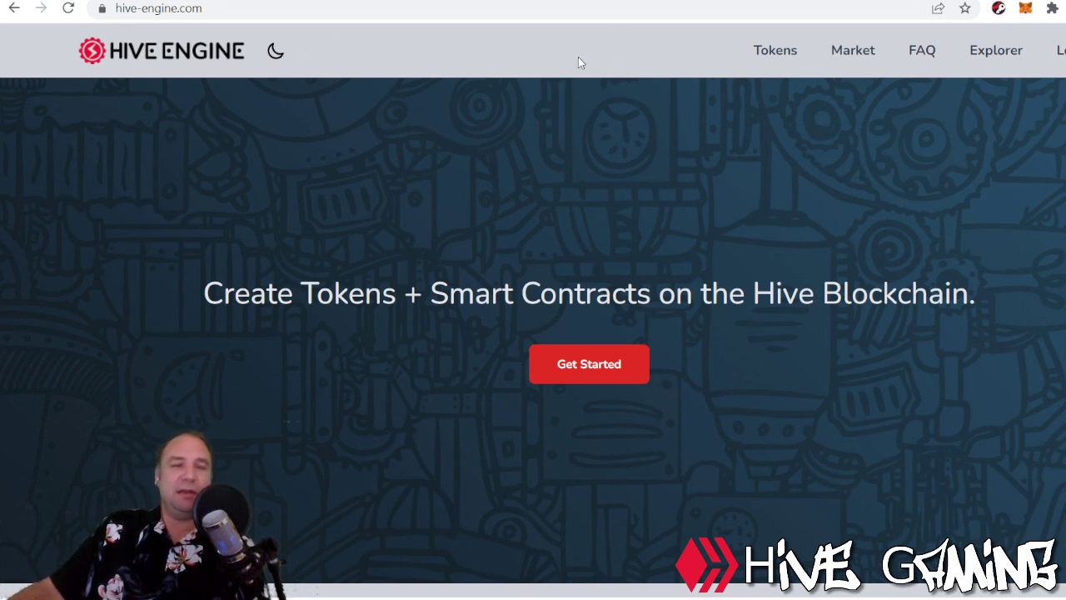
# Open the Login dialog from the hive-engine.com top navigation.
pyautogui.click(1056, 50)
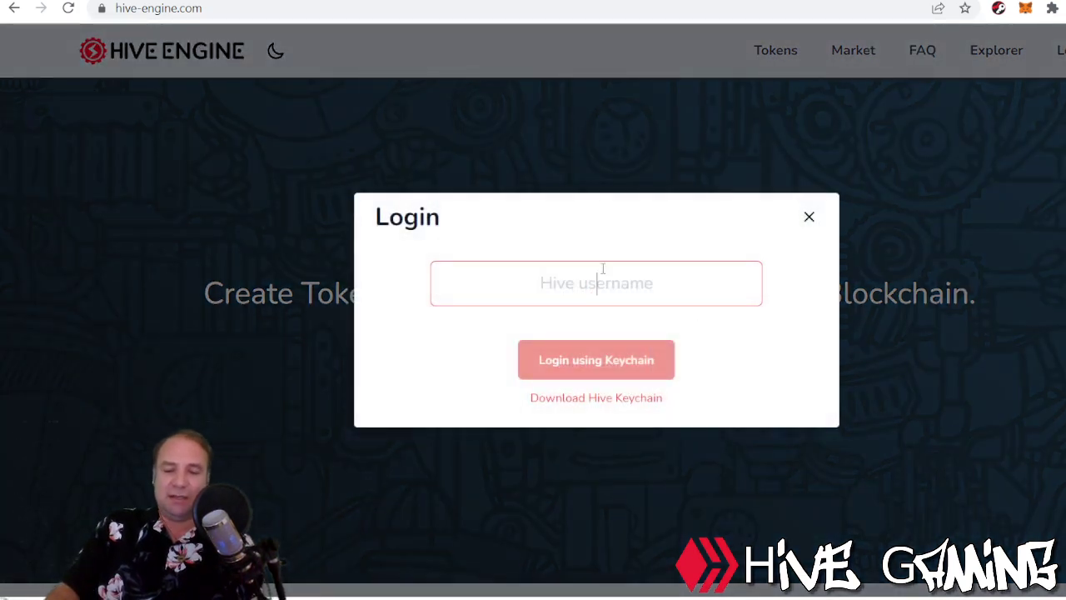
# Log in with the Hive username through Keychain, then view the Tokens list.
pyautogui.write('marcuswahl')
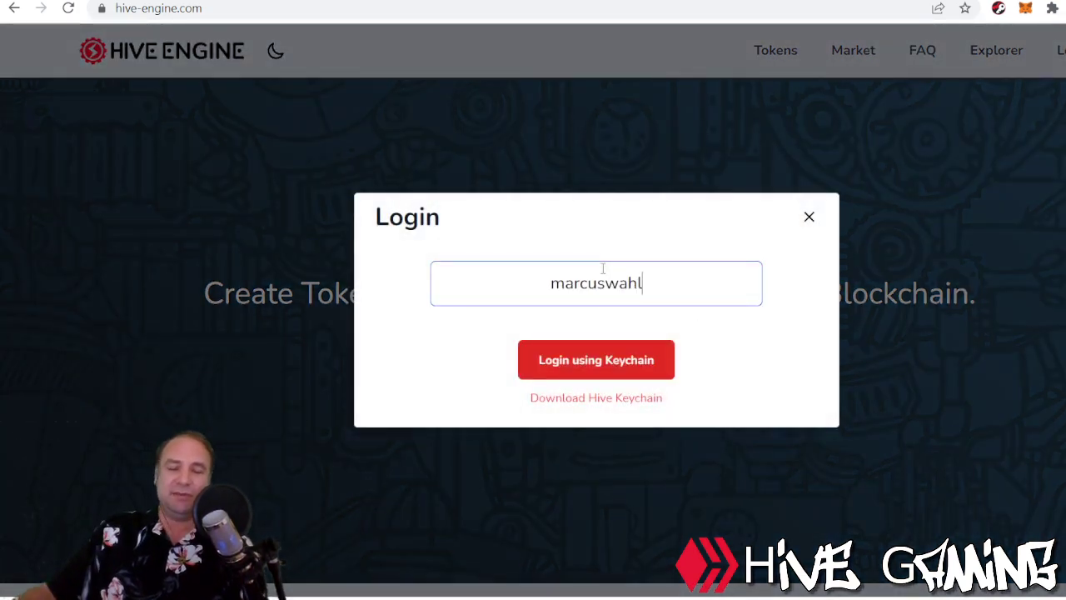
pyautogui.click(398, 351)
pyautogui.click(582, 364)
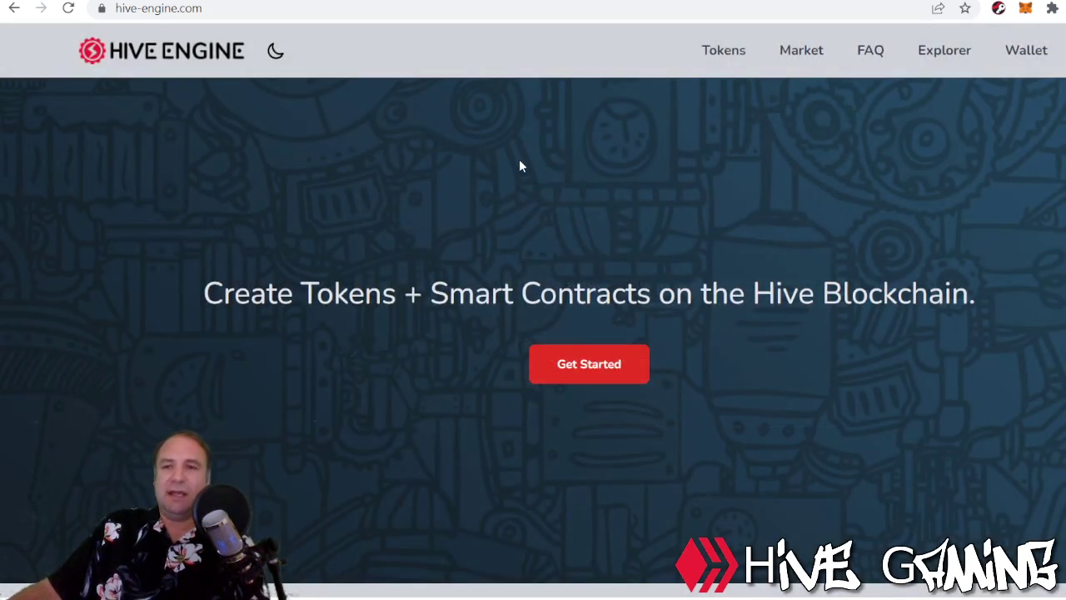
pyautogui.click(723, 51)
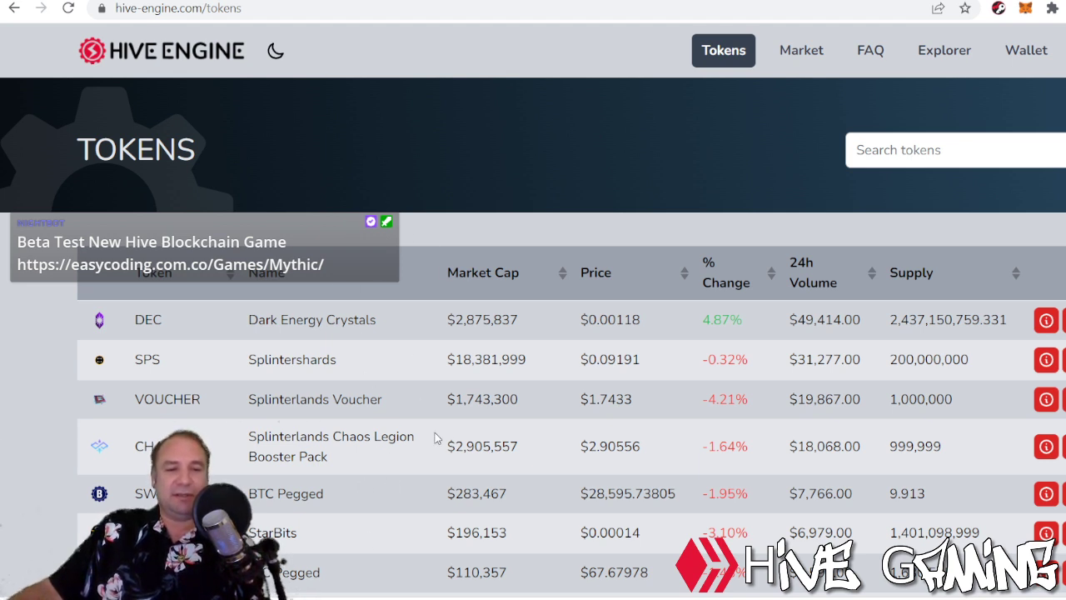
# Browse the Market token list and My Token Wallet, then return to the BEE/HIVE market.
pyautogui.click(803, 53)
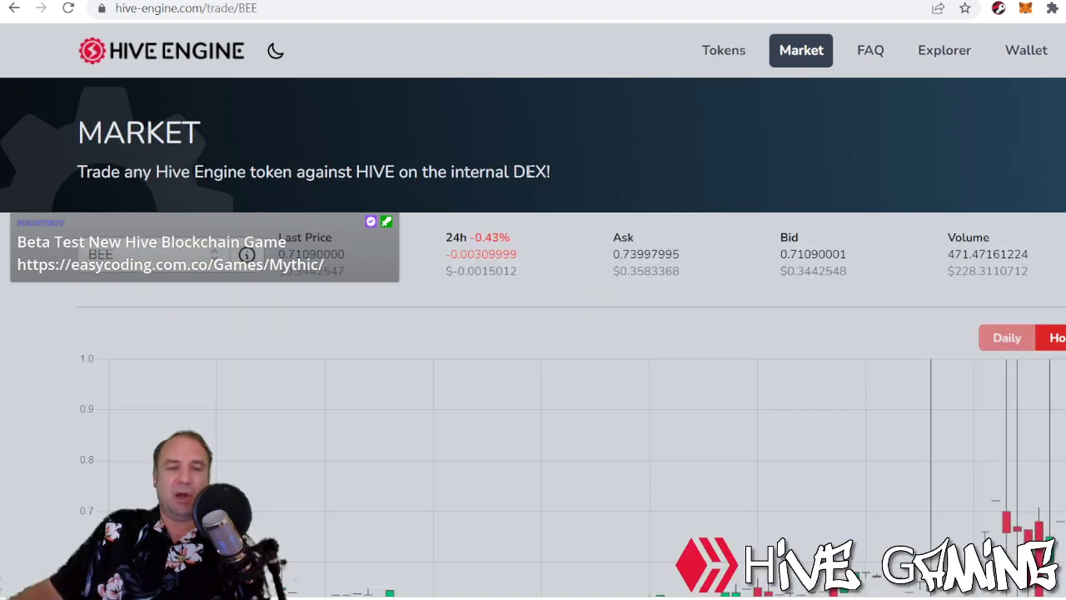
pyautogui.click(157, 253)
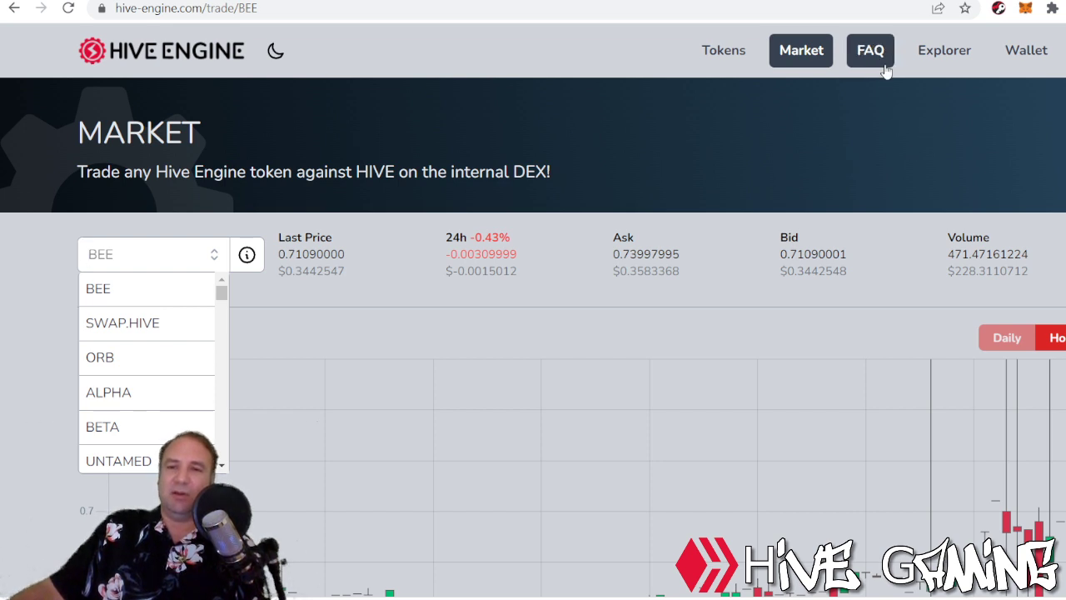
pyautogui.click(1023, 55)
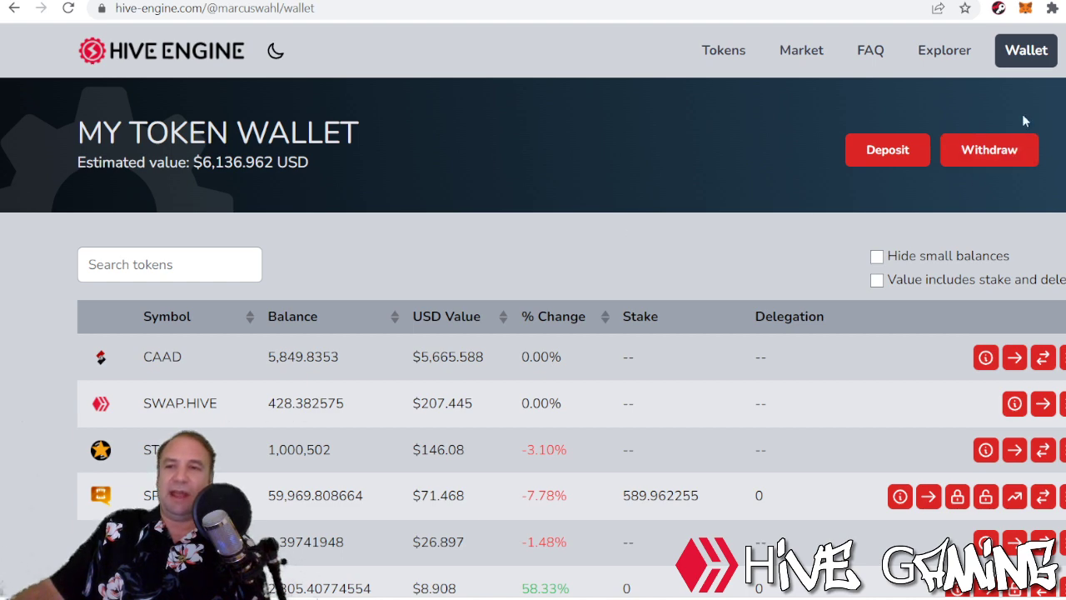
pyautogui.click(809, 55)
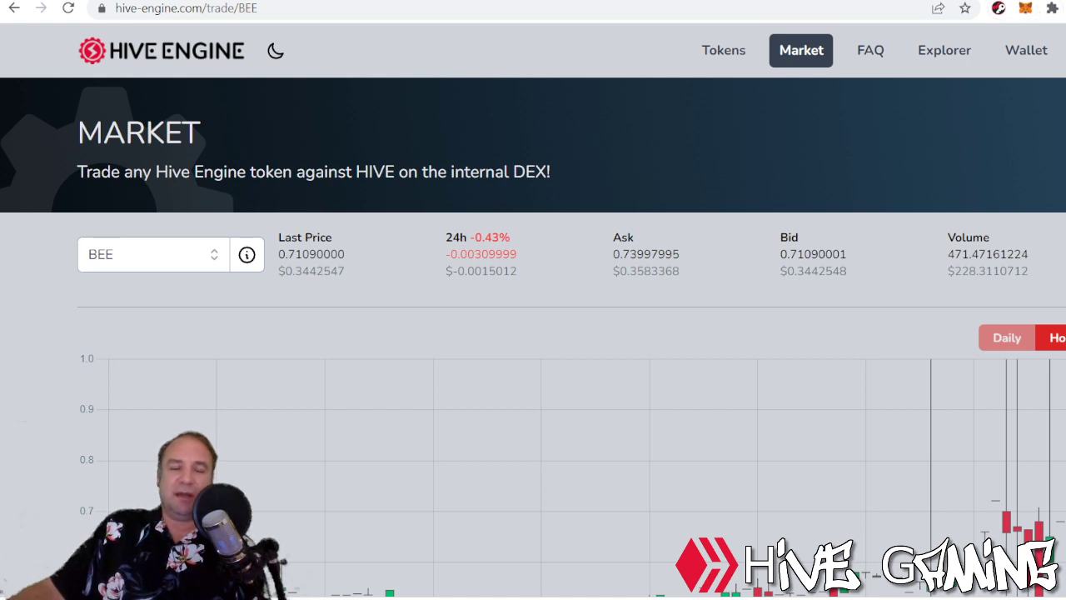
# Filter the market token selector by 'DEC' and load the DEC/HIVE market.
pyautogui.click(172, 250)
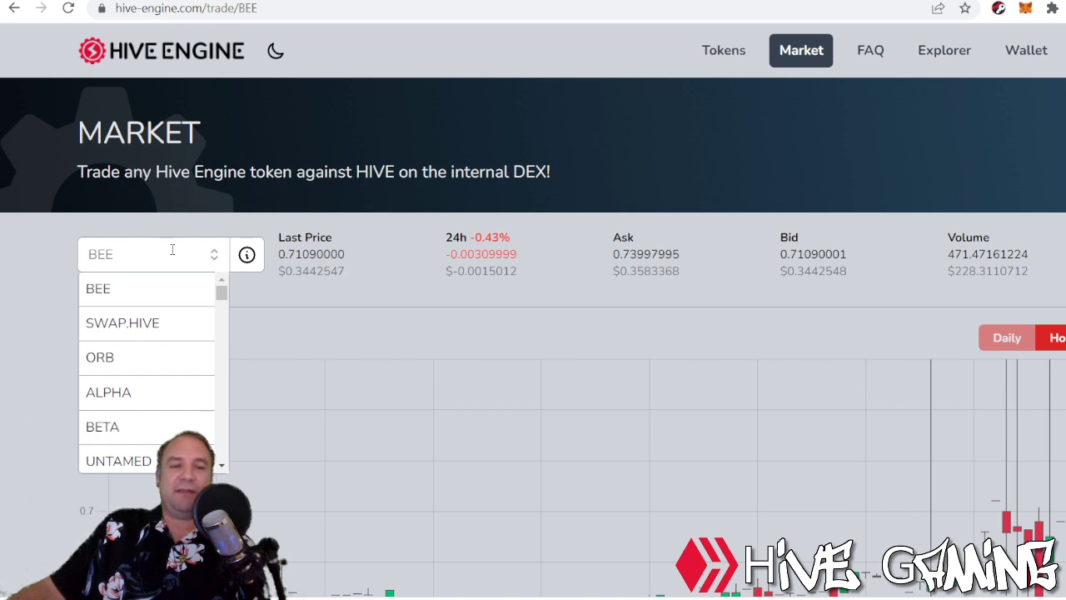
pyautogui.write('DEC')
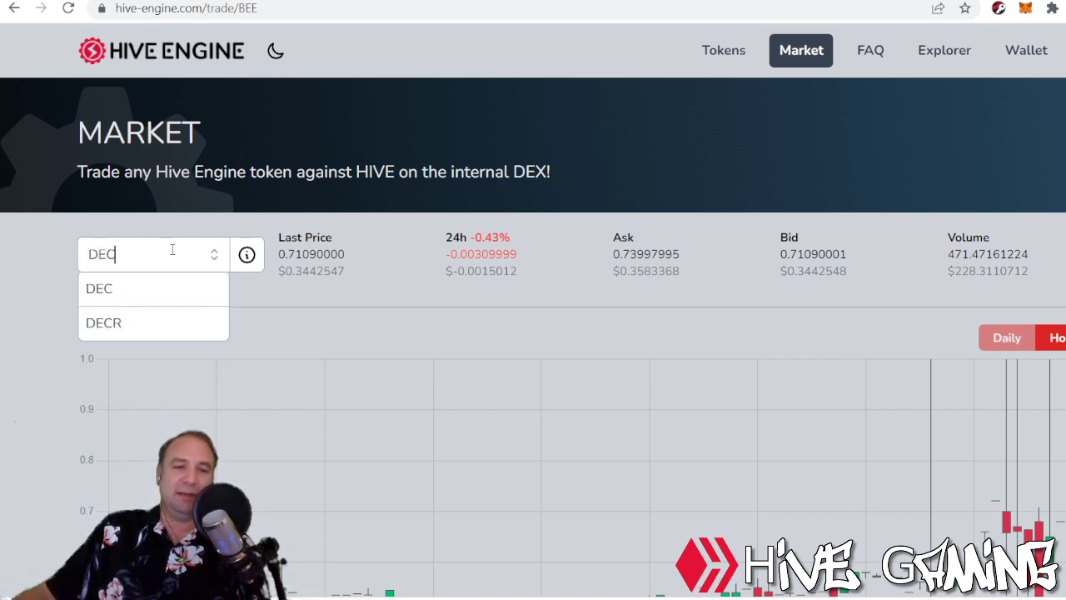
pyautogui.click(140, 291)
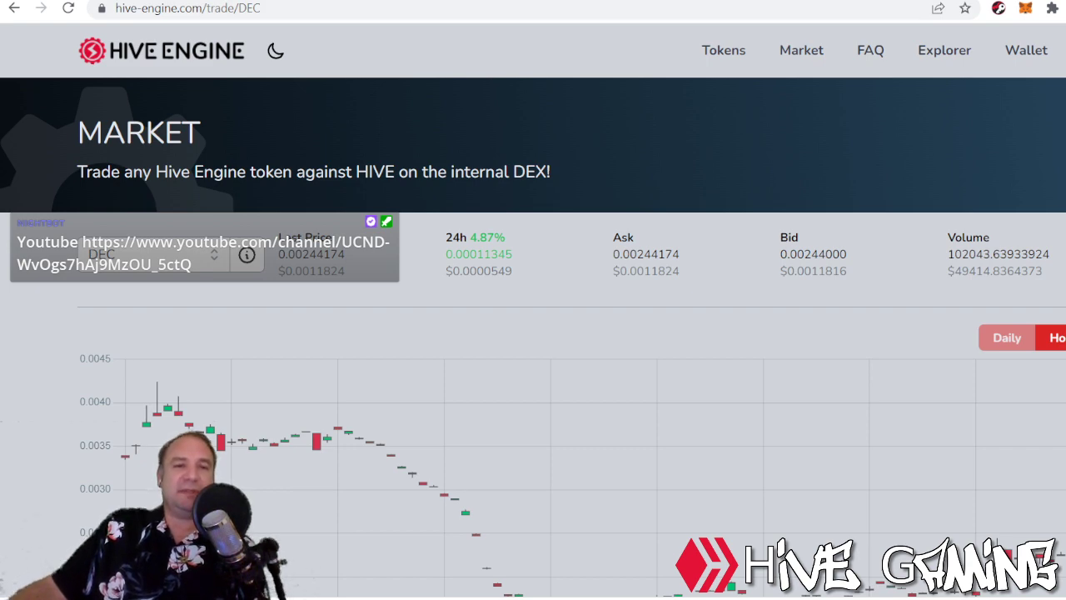
# In Splinterlands, log out and back in with Keychain, then show the DEC balances panel.
pyautogui.hotkey('ctrl', 'Tab')
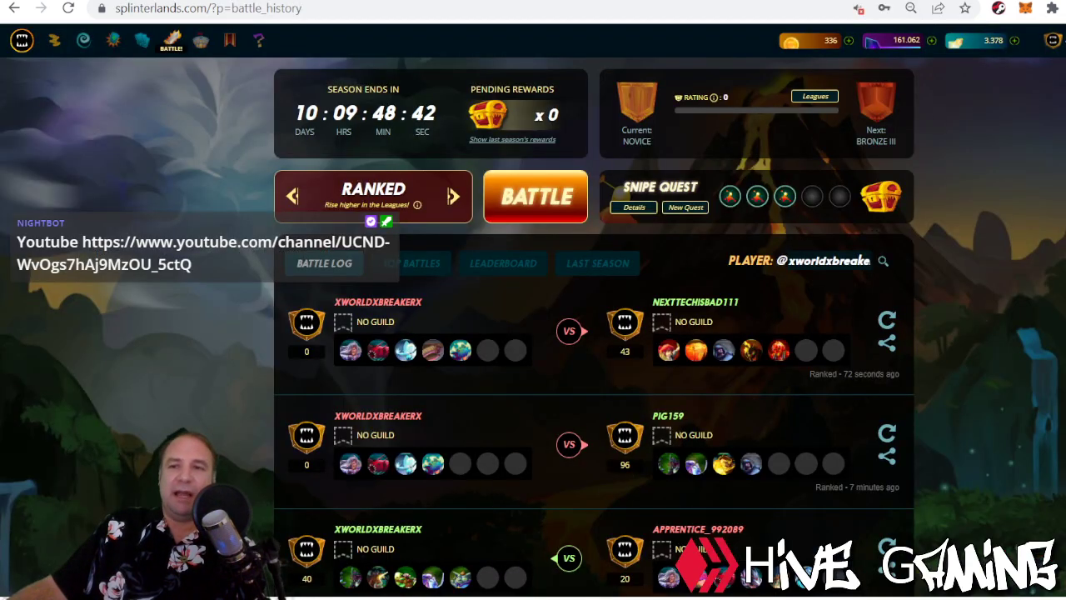
pyautogui.click(1058, 181)
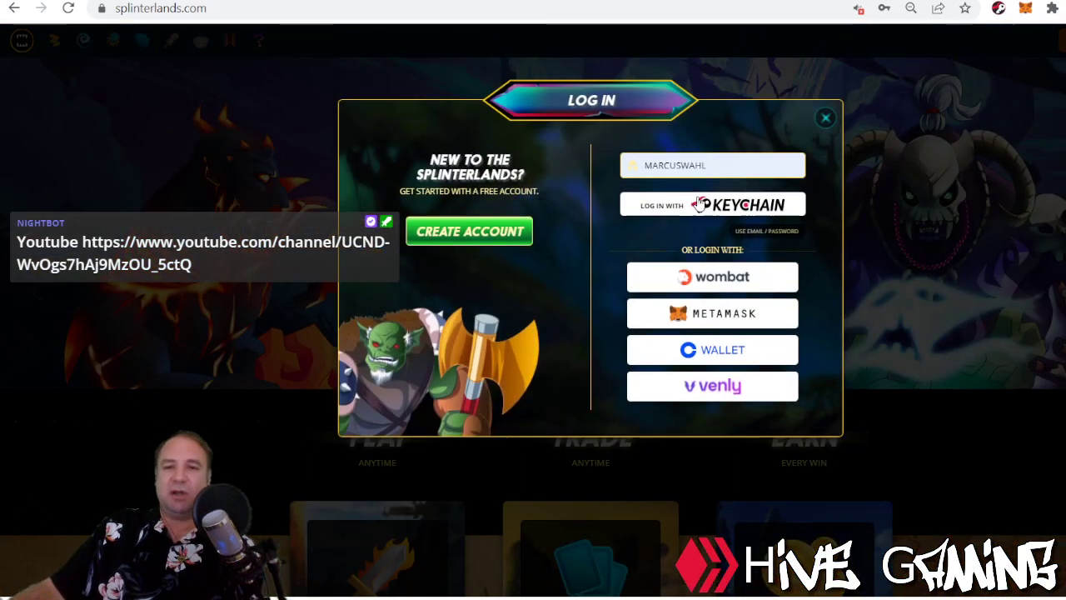
pyautogui.click(698, 203)
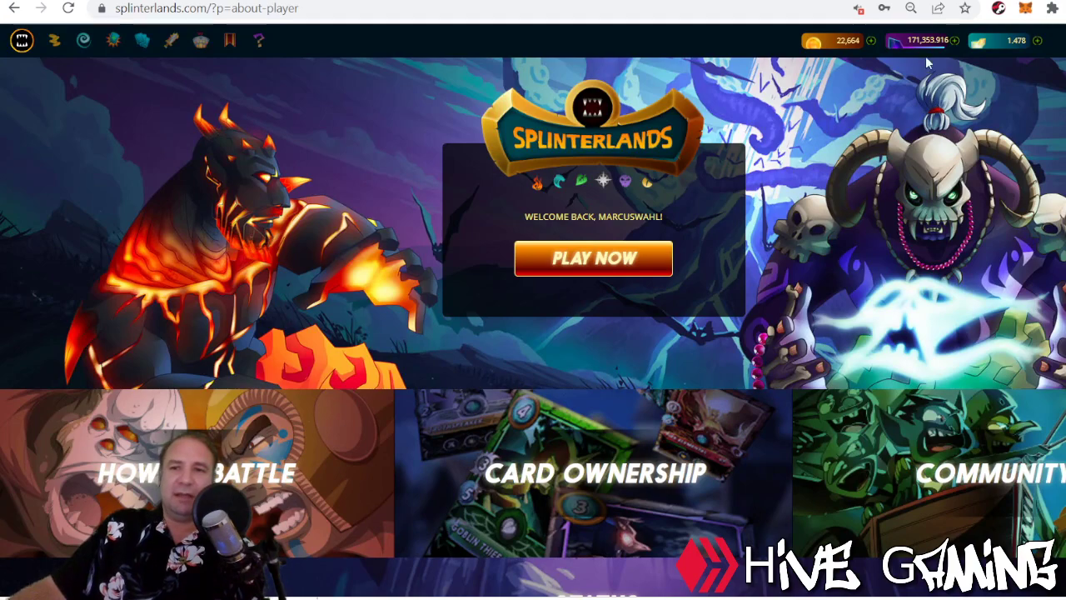
pyautogui.click(898, 44)
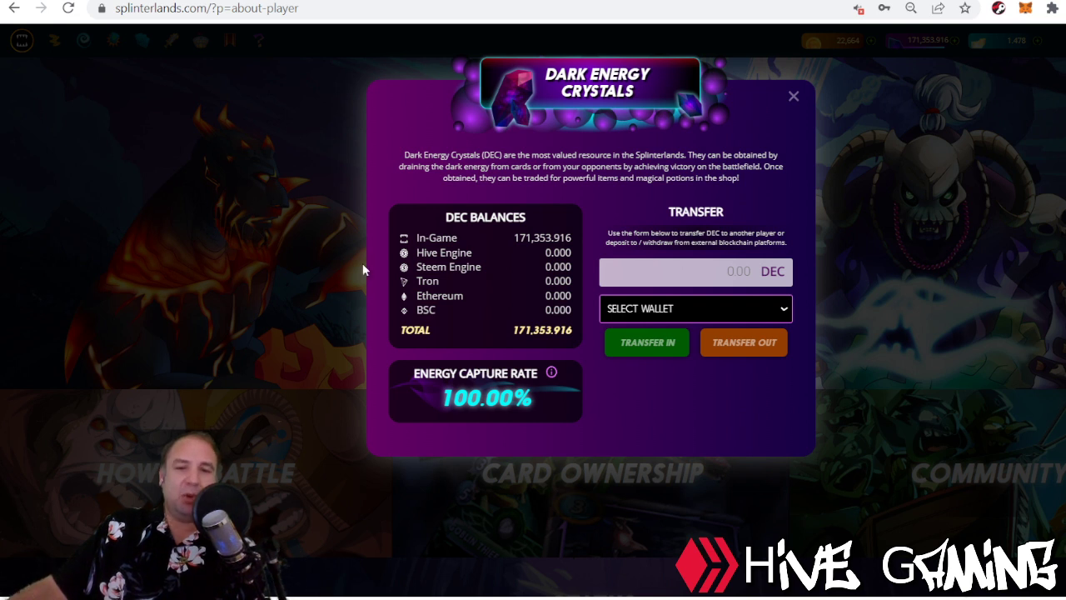
# Transfer 2000 DEC out to the HIVE ENGINE WALLET, confirm it, and close the panel.
pyautogui.click(676, 272)
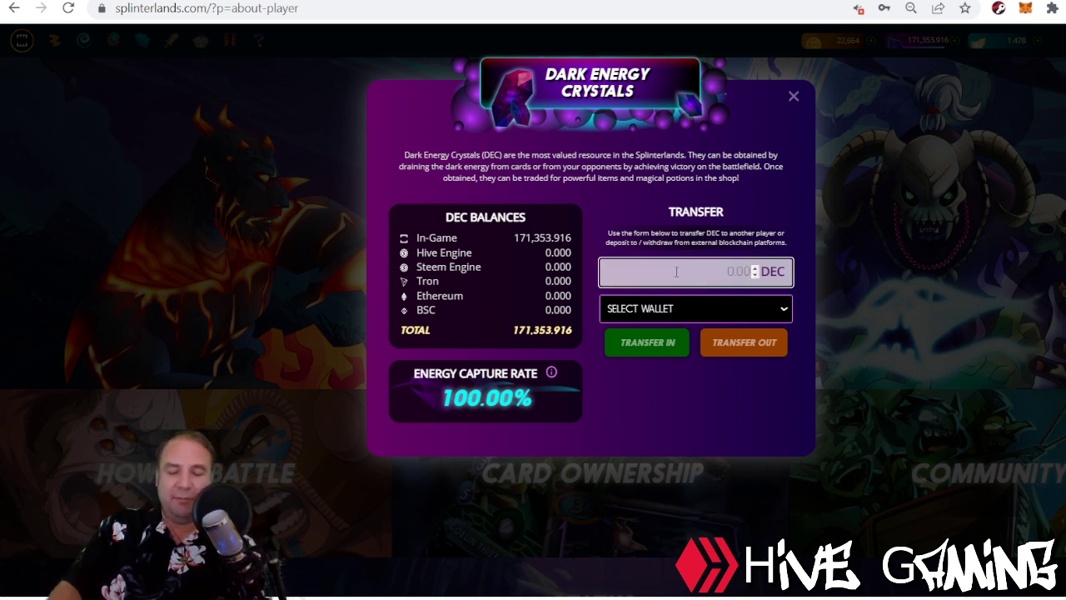
pyautogui.write('2000')
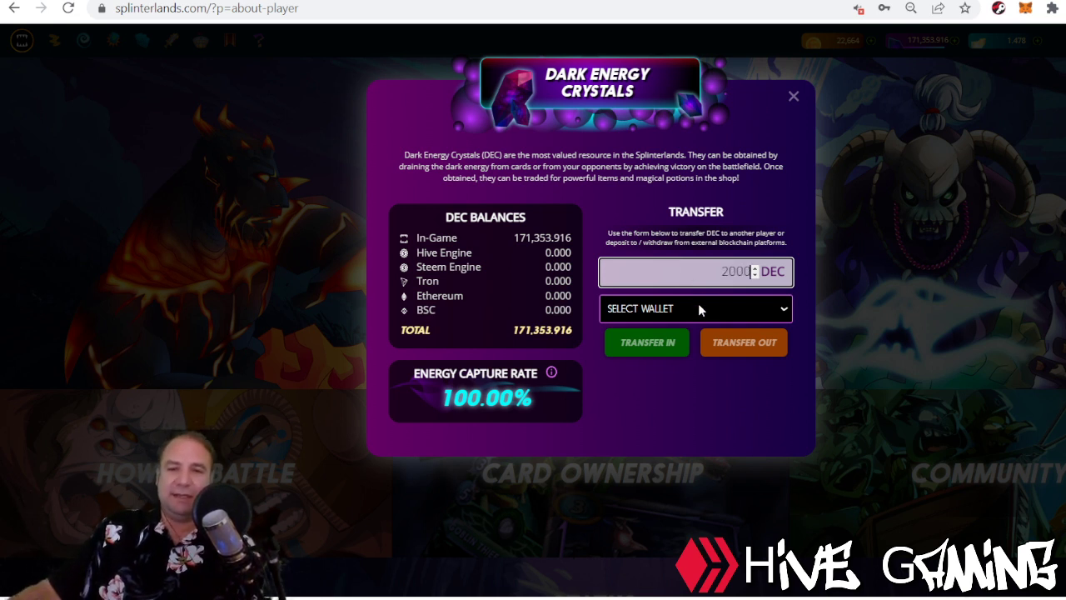
pyautogui.click(679, 348)
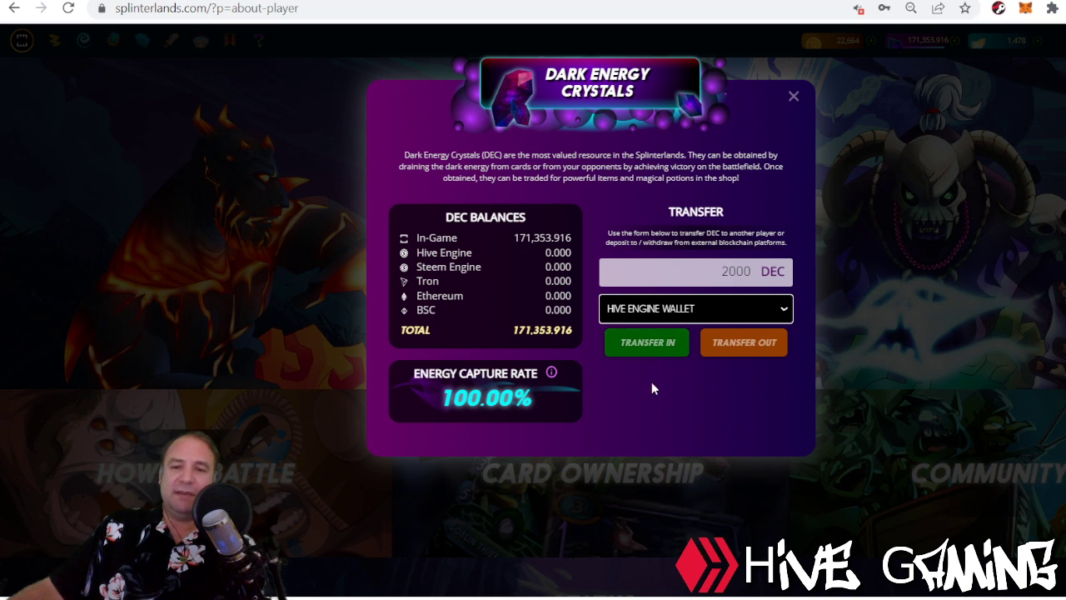
pyautogui.click(736, 350)
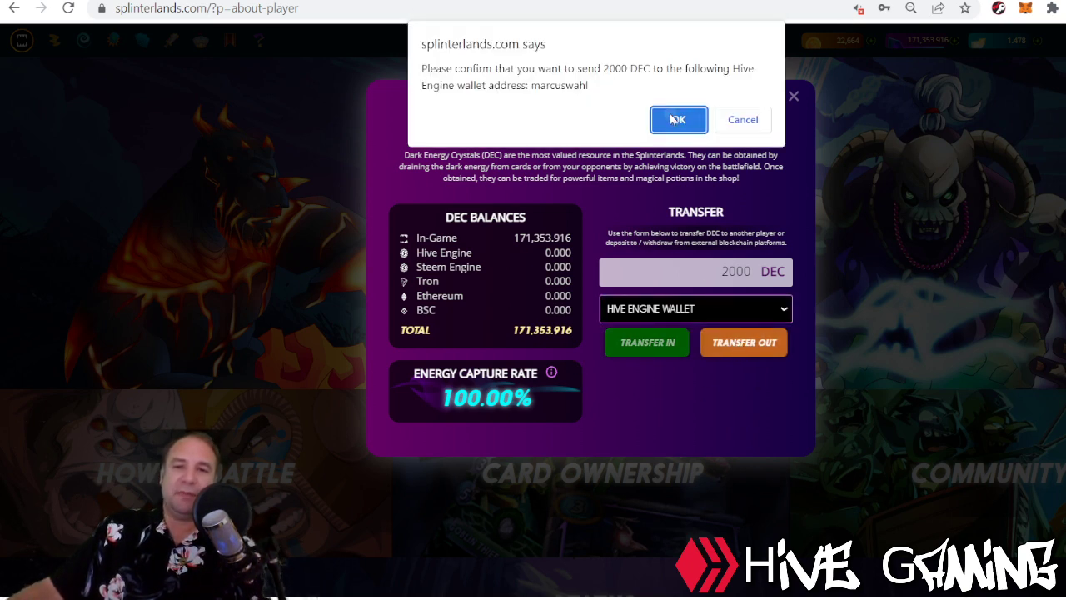
pyautogui.click(675, 116)
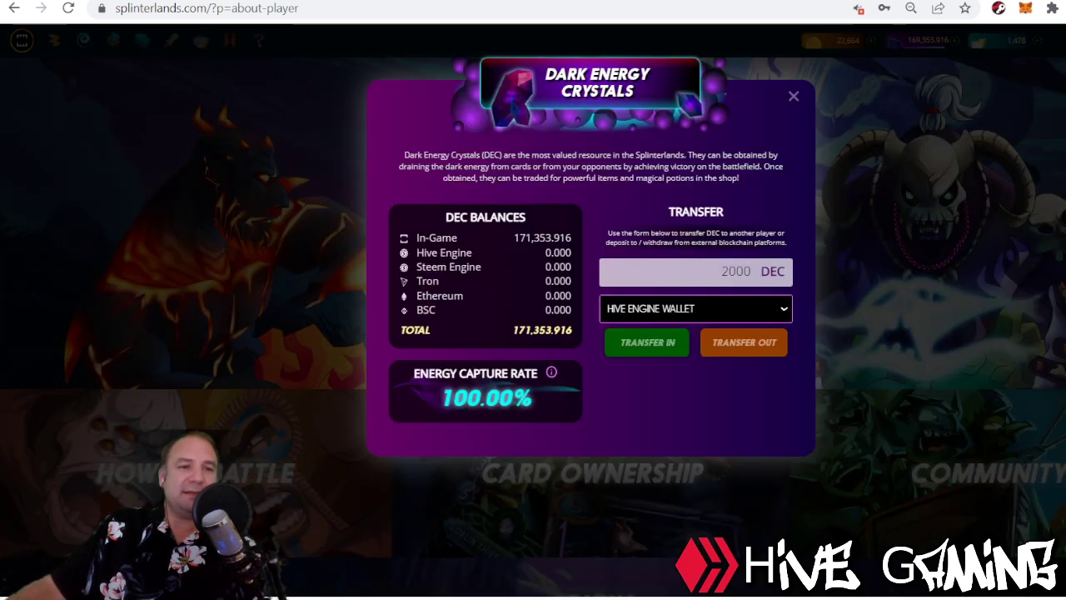
pyautogui.click(794, 96)
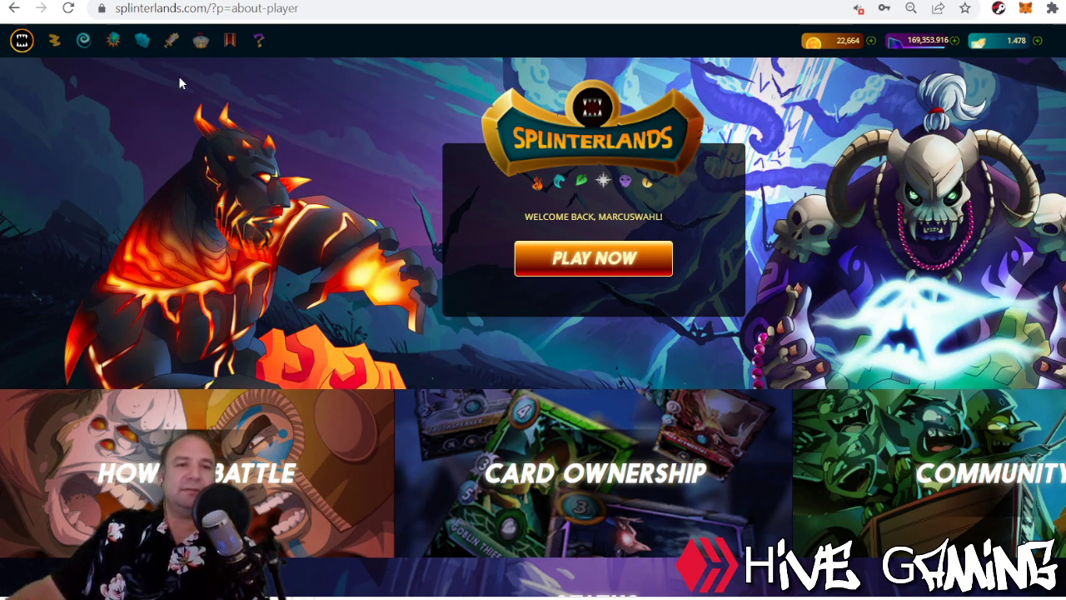
# Back in Hive Engine, check the token wallet balances for the incoming DEC.
pyautogui.hotkey('ctrl', 'Tab')
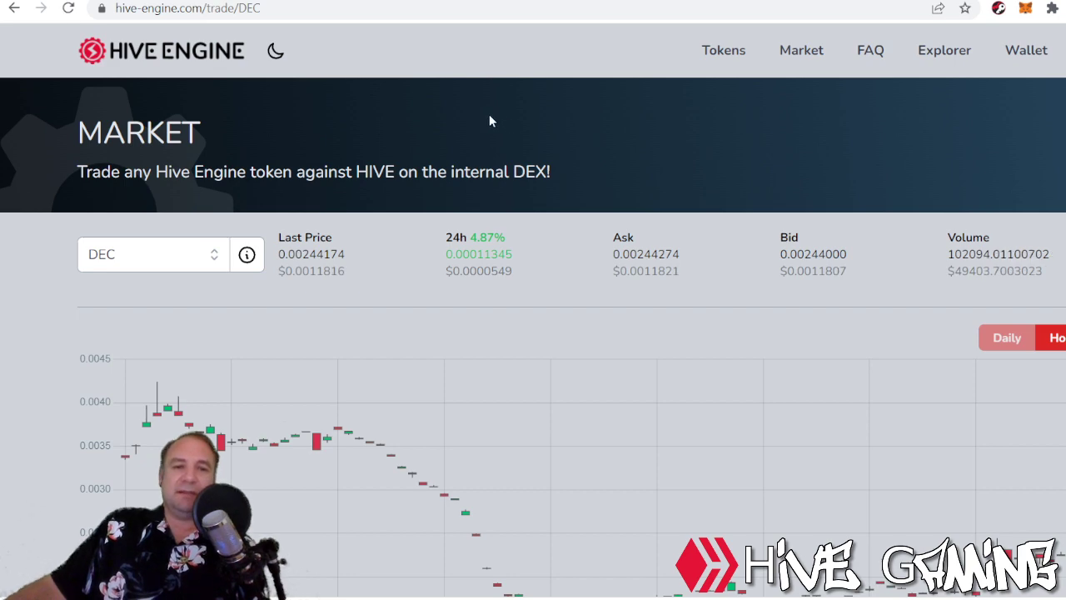
pyautogui.click(1026, 50)
pyautogui.scroll(-3, 430, 172)
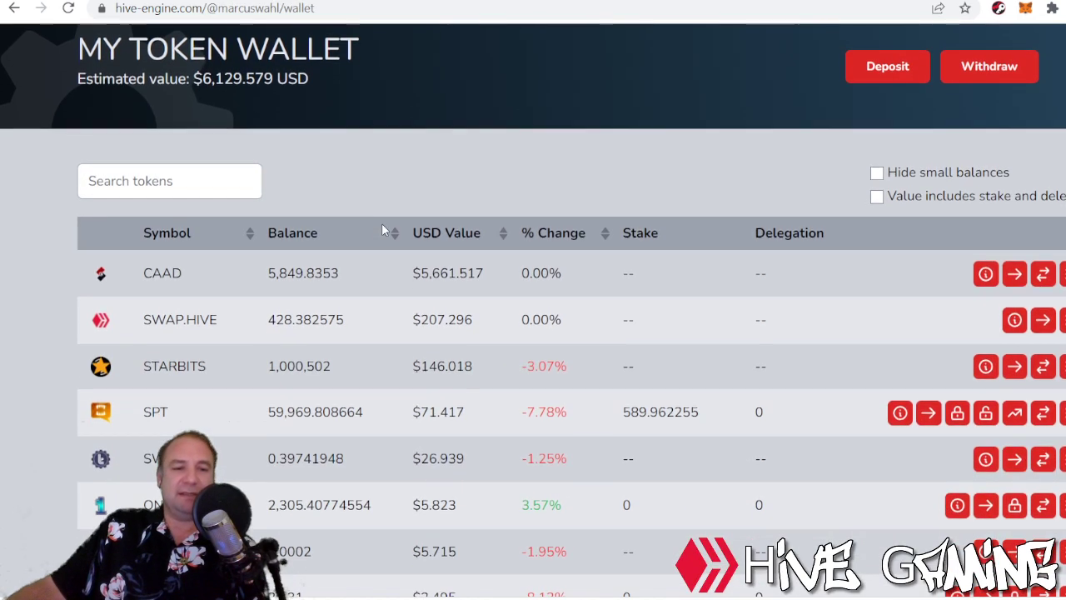
pyautogui.scroll(-2, 334, 308)
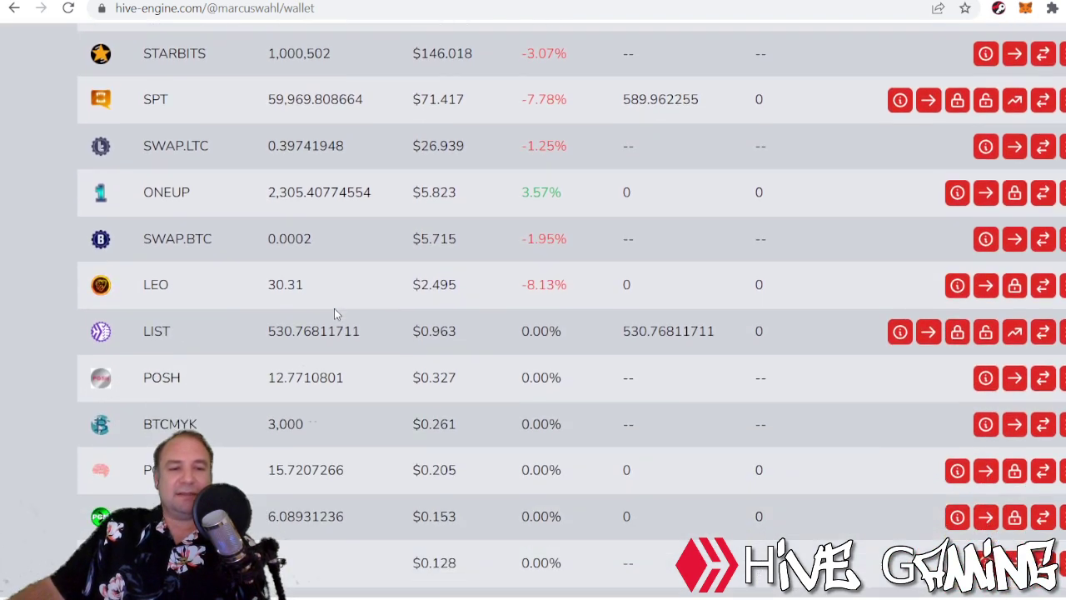
pyautogui.scroll(4, 334, 309)
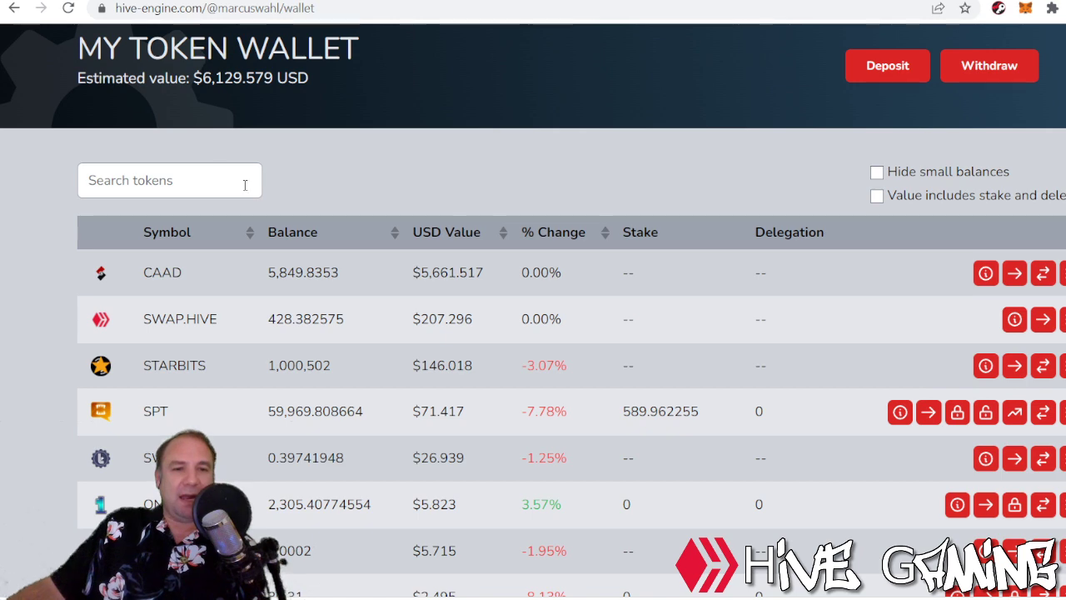
pyautogui.scroll(-3, 389, 273)
pyautogui.scroll(4, 350, 352)
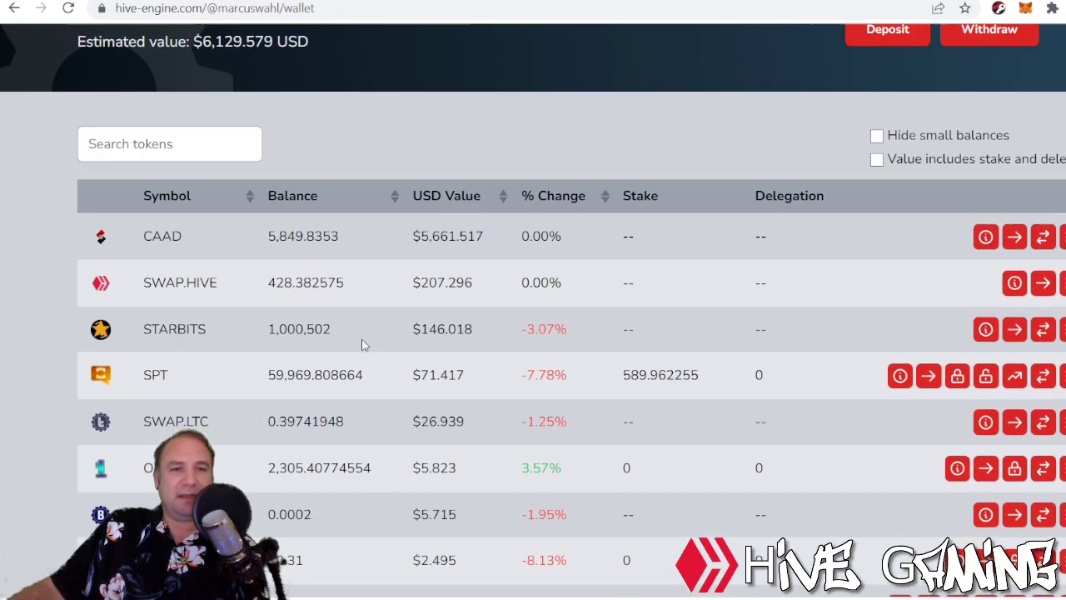
# Reload the wallet until the 2,000 DEC appears, then go to the Market page.
pyautogui.click(250, 8)
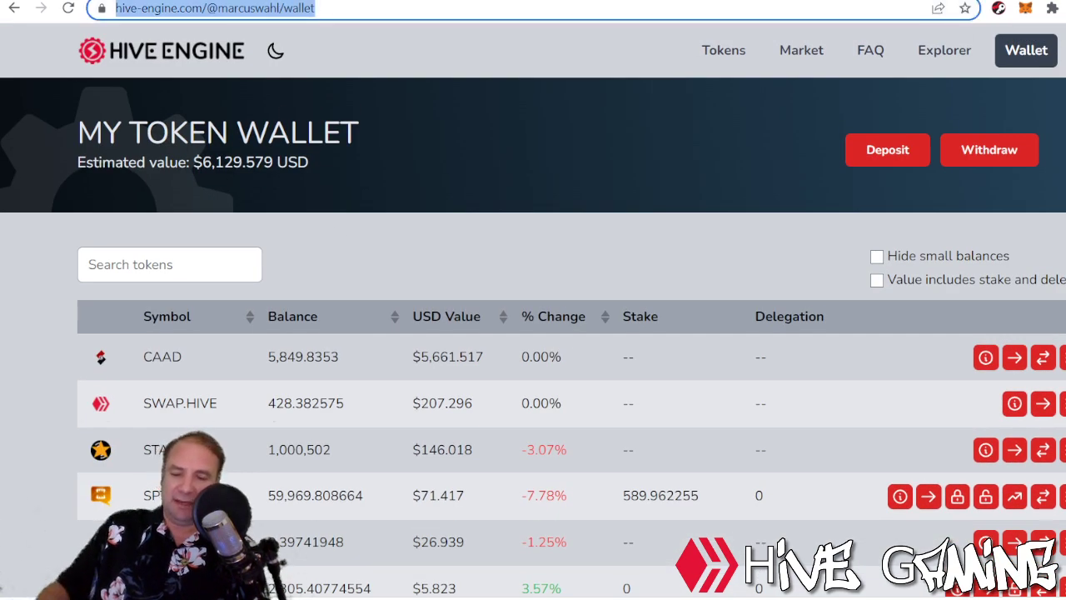
pyautogui.press('Return')
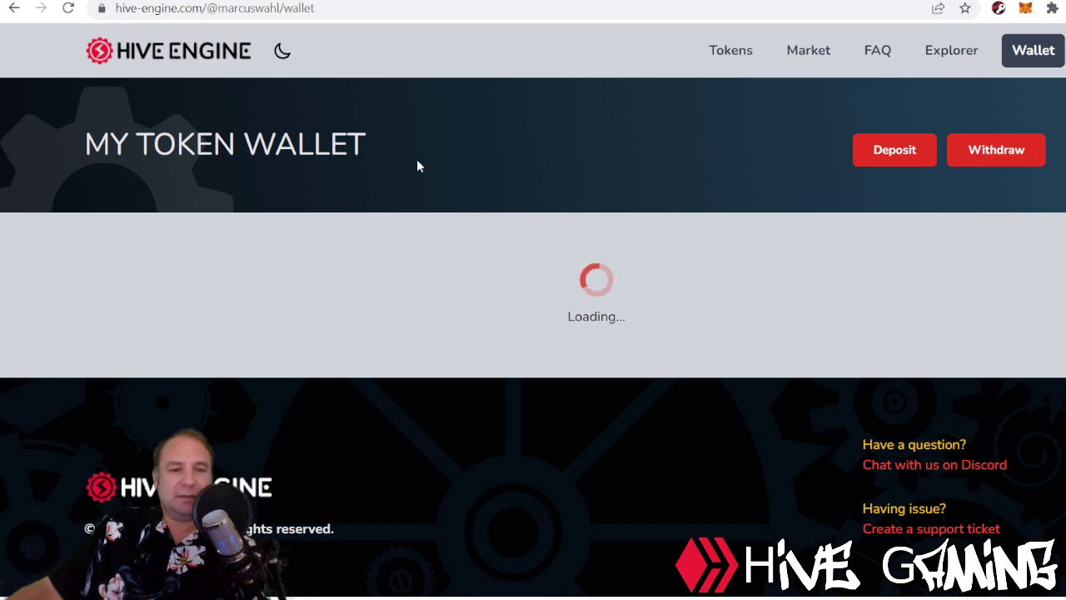
pyautogui.scroll(-3, 415, 165)
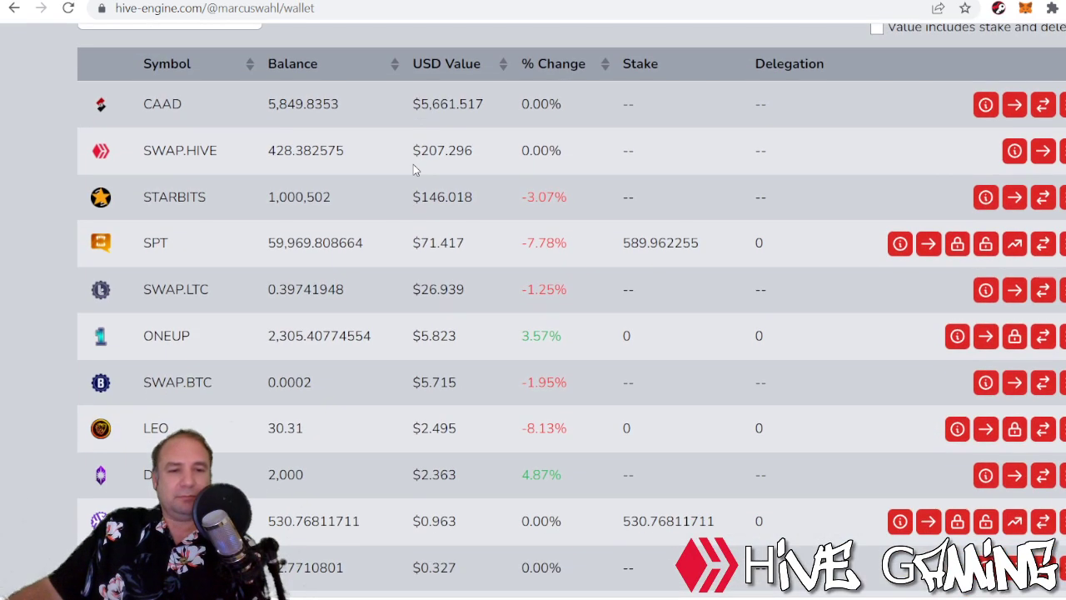
pyautogui.scroll(3, 422, 537)
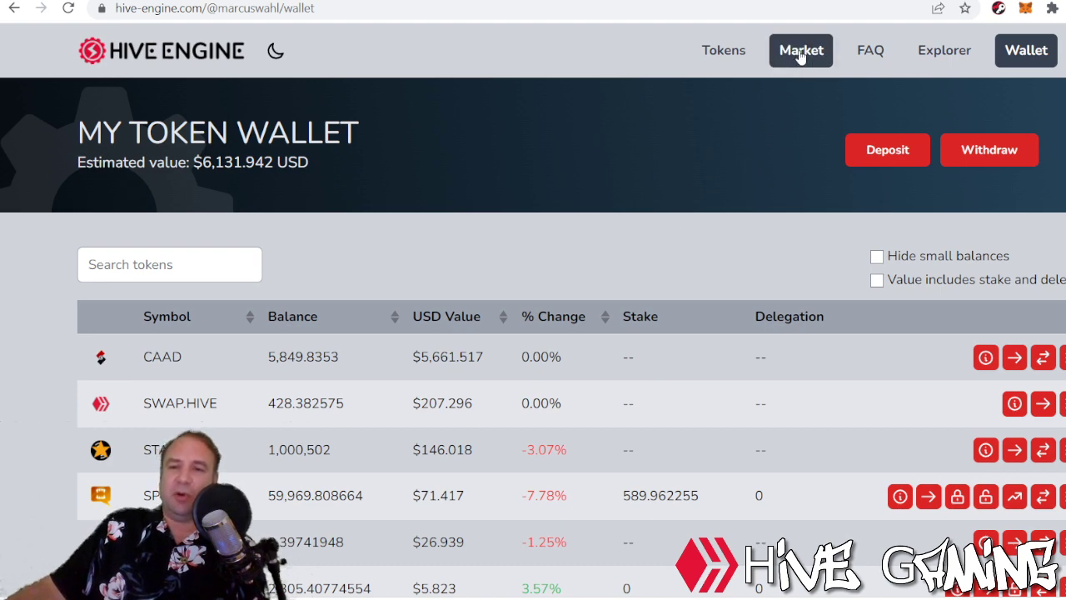
pyautogui.click(801, 54)
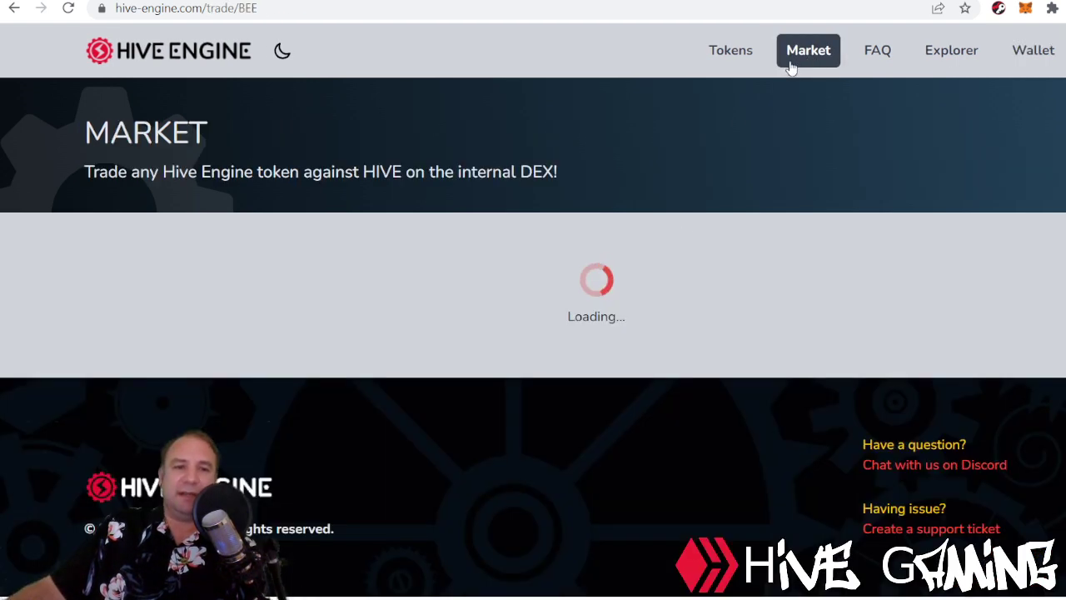
# Type 'dec' into the market token selector to filter it to DEC and DECR.
pyautogui.click(154, 257)
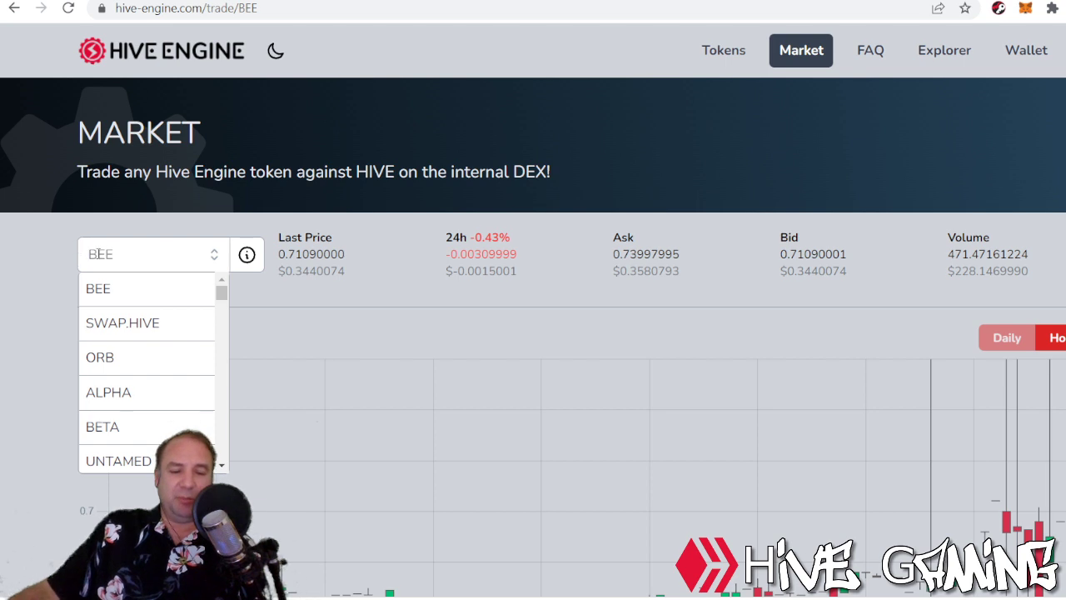
pyautogui.write('dec')
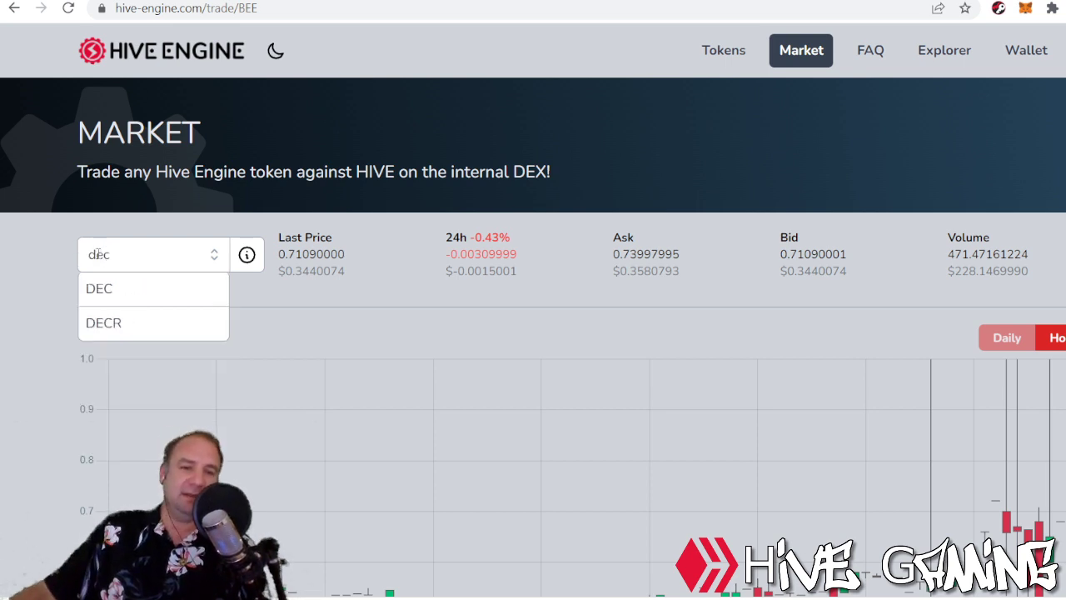
pyautogui.click(186, 219)
pyautogui.click(175, 254)
pyautogui.write('d')
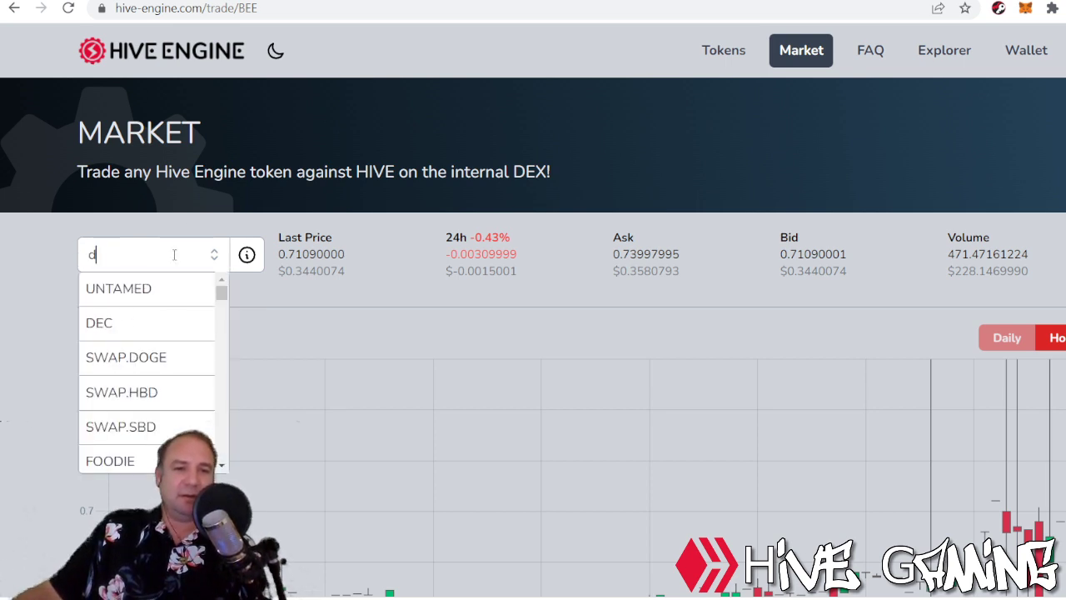
pyautogui.write('ec')
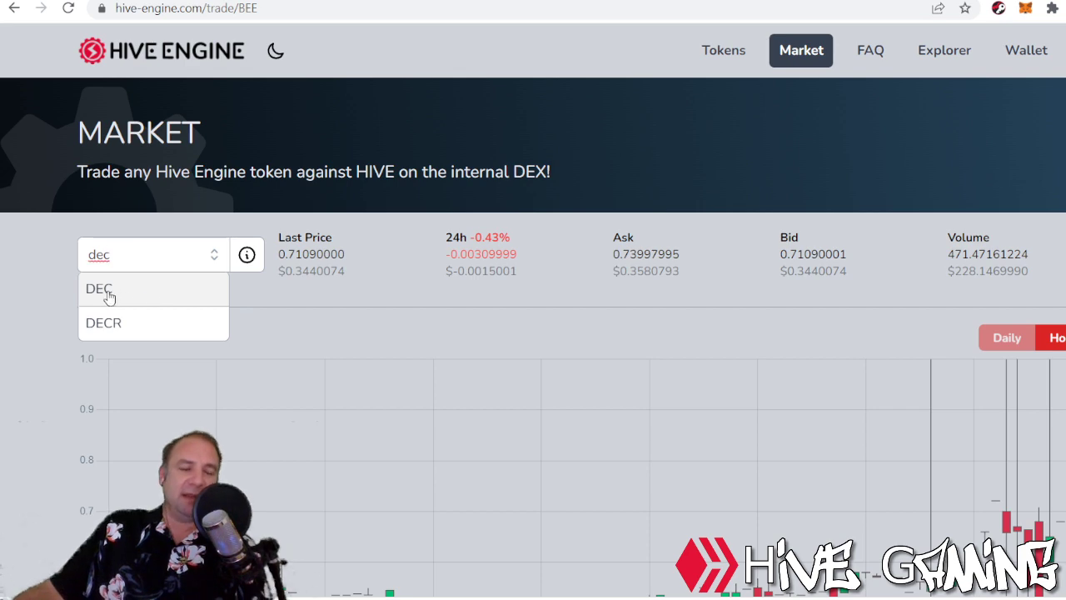